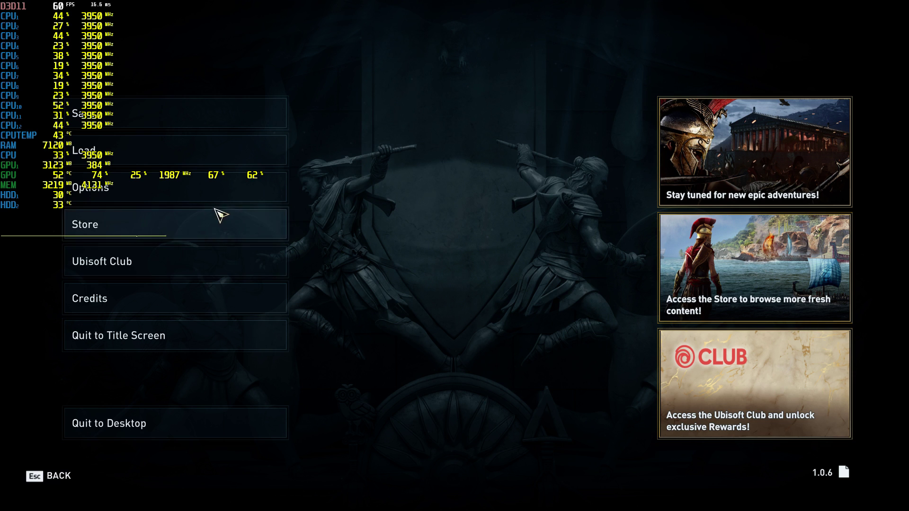
Open the game options and examine the graphics settings, from general quality and environment to characters and postprocessing
{"action": "left_click", "coordinate": [209, 222]}
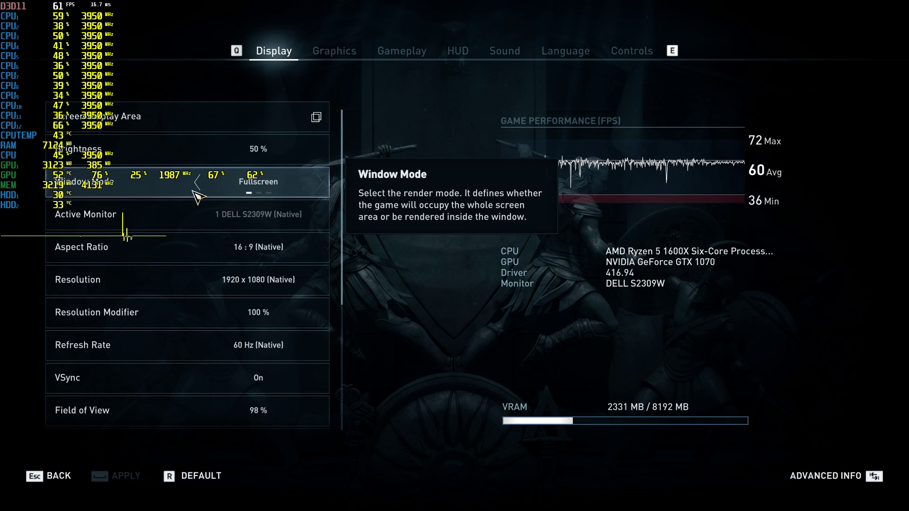
{"action": "left_click", "coordinate": [345, 48]}
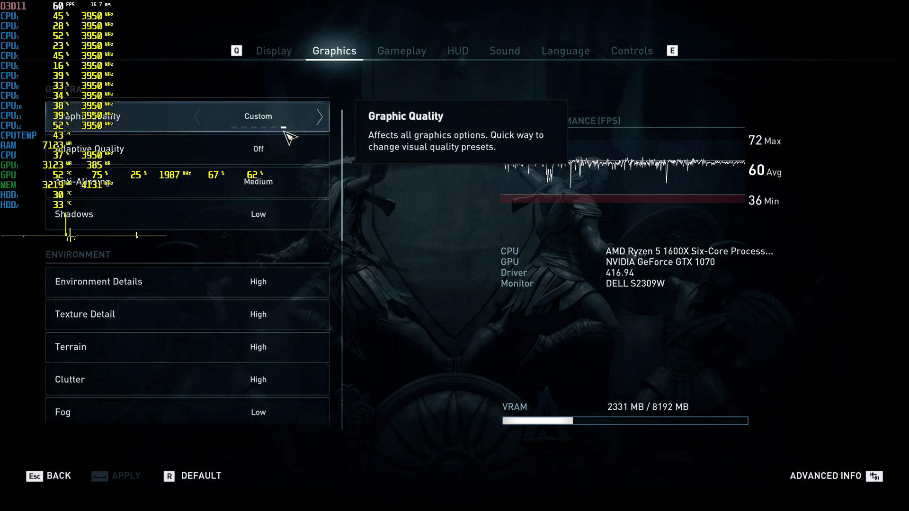
{"action": "scroll", "coordinate": [294, 232], "scroll_direction": "down", "scroll_amount": 3}
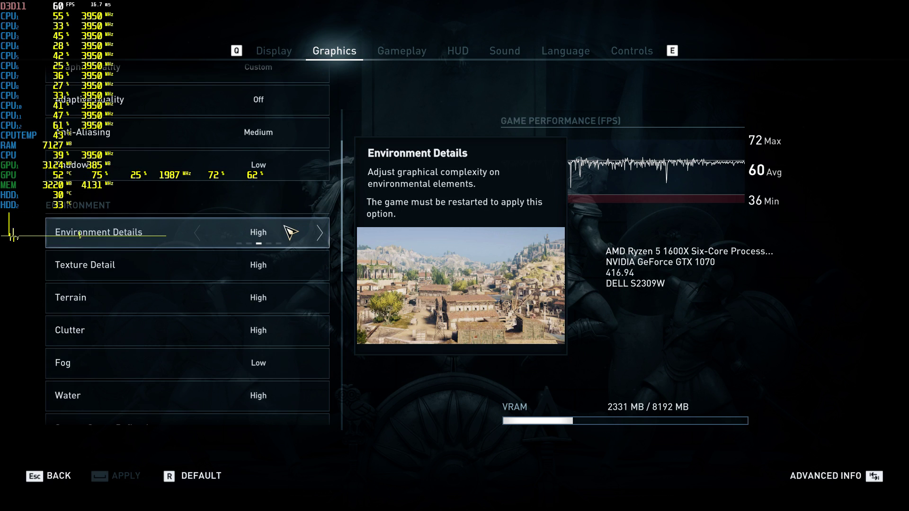
{"action": "scroll", "coordinate": [290, 231], "scroll_direction": "down", "scroll_amount": 3}
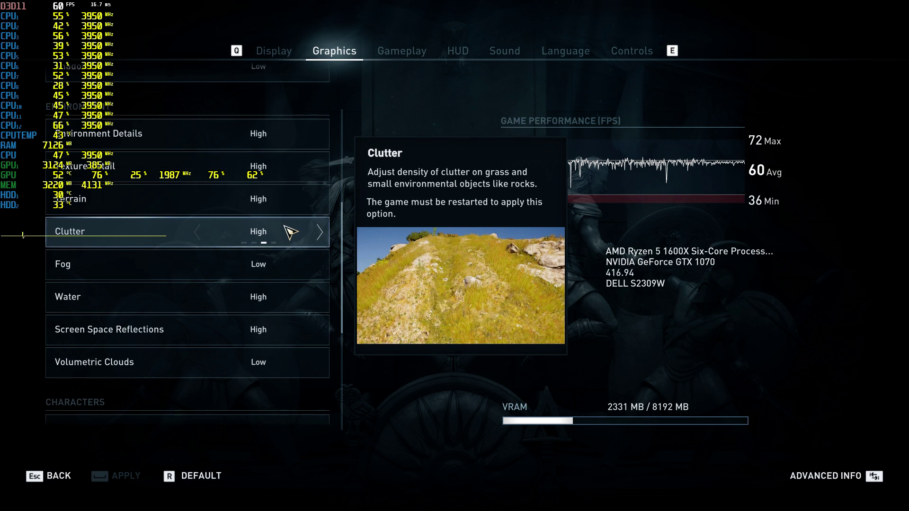
{"action": "scroll", "coordinate": [290, 232], "scroll_direction": "down", "scroll_amount": 2}
{"action": "scroll", "coordinate": [289, 232], "scroll_direction": "down", "scroll_amount": 2}
{"action": "scroll", "coordinate": [290, 229], "scroll_direction": "down", "scroll_amount": 1}
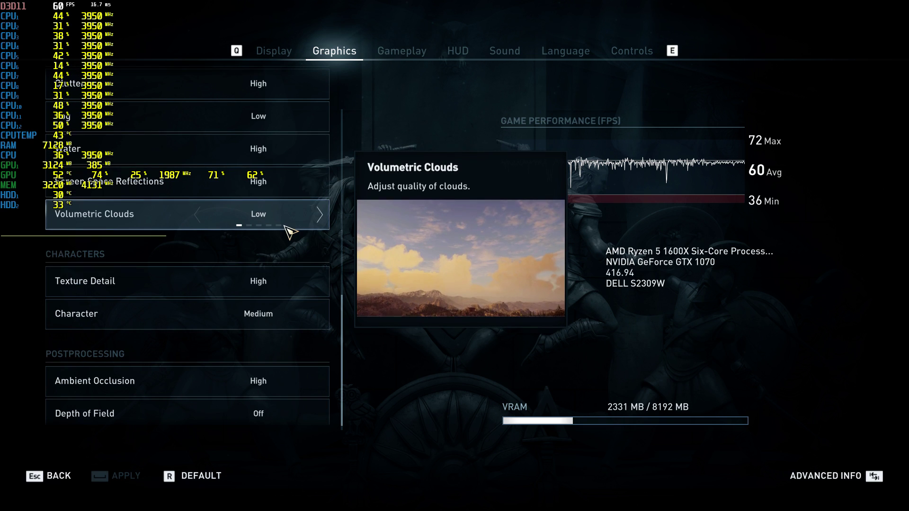
{"action": "scroll", "coordinate": [290, 325], "scroll_direction": "up", "scroll_amount": 2}
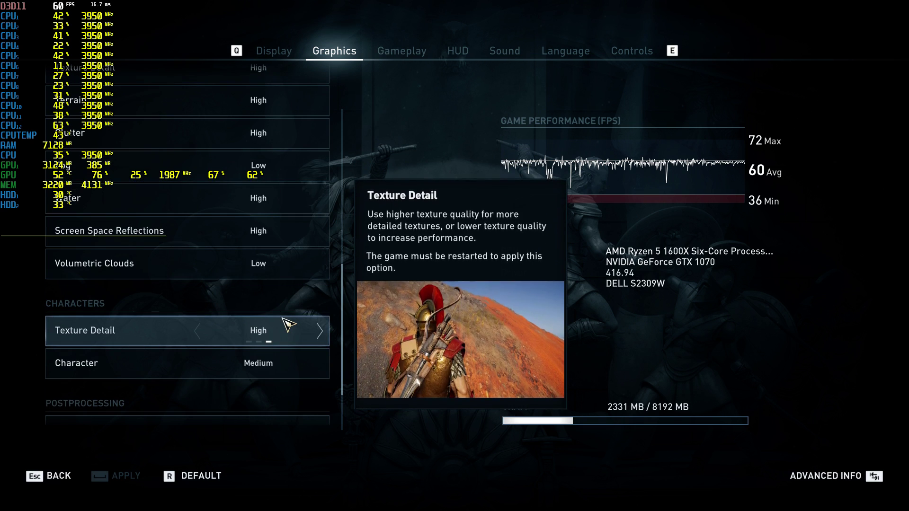
{"action": "scroll", "coordinate": [288, 323], "scroll_direction": "up", "scroll_amount": 2}
{"action": "scroll", "coordinate": [287, 324], "scroll_direction": "up", "scroll_amount": 4}
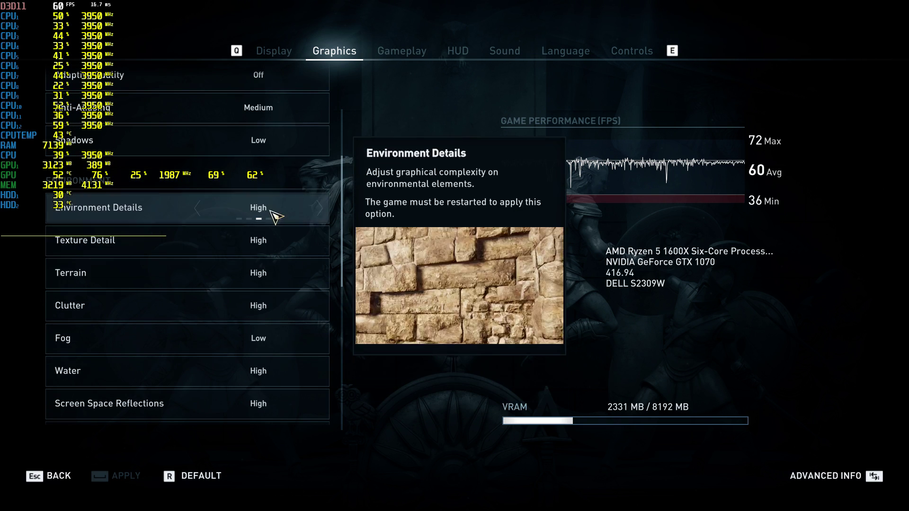
{"action": "scroll", "coordinate": [286, 242], "scroll_direction": "up", "scroll_amount": 3}
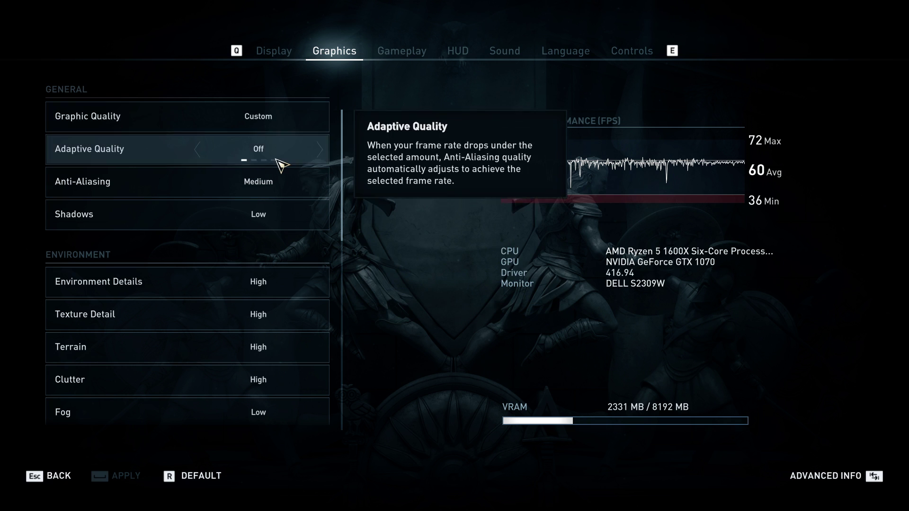
{"action": "scroll", "coordinate": [279, 163], "scroll_direction": "down", "scroll_amount": 1}
{"action": "scroll", "coordinate": [280, 164], "scroll_direction": "down", "scroll_amount": 3}
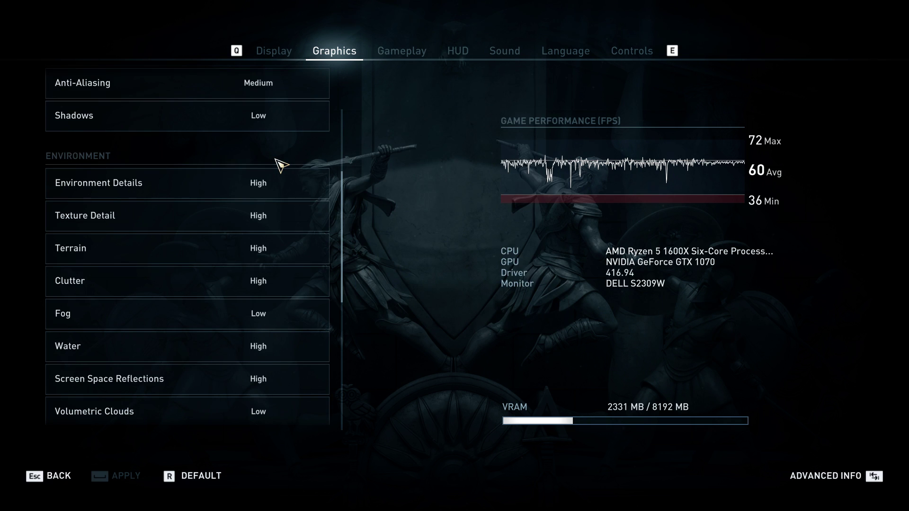
{"action": "scroll", "coordinate": [281, 165], "scroll_direction": "down", "scroll_amount": 6}
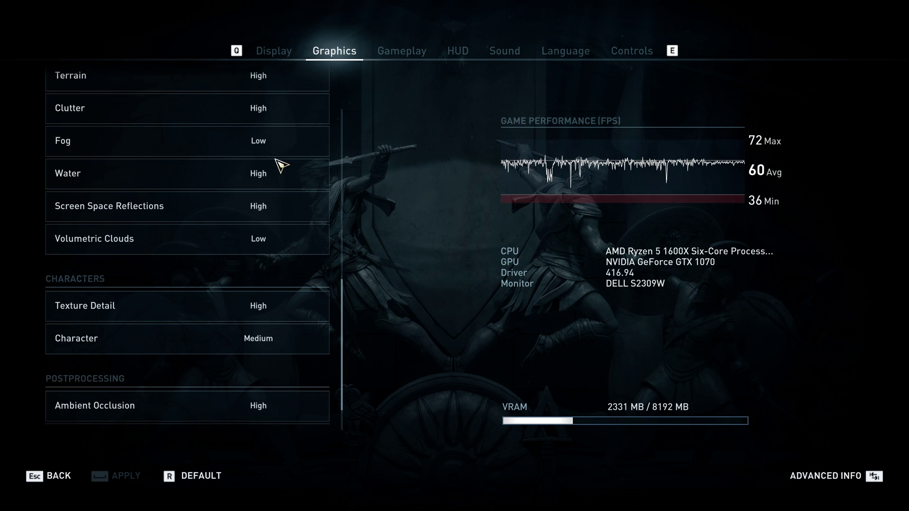
{"action": "scroll", "coordinate": [280, 165], "scroll_direction": "up", "scroll_amount": 7}
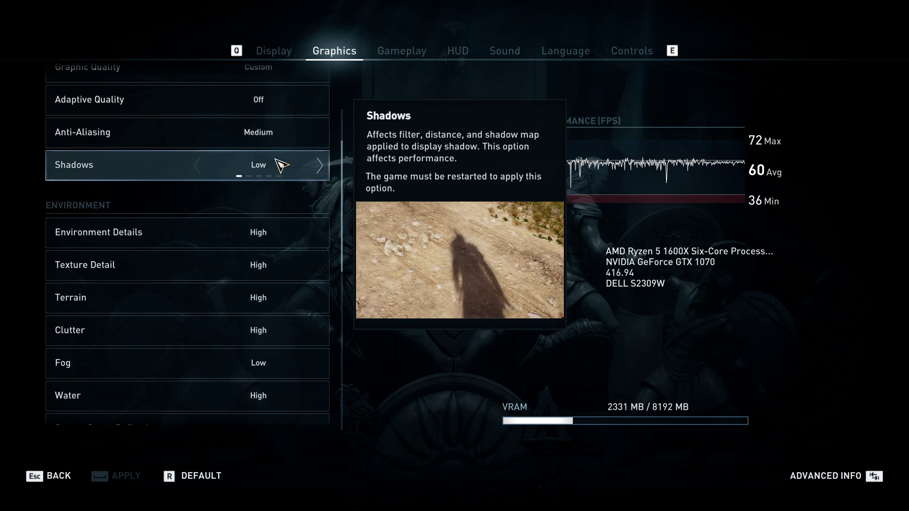
Examine the display settings, including resolution, resolution modifier, refresh rate, VSync, field of view and FPS limit
{"action": "left_click", "coordinate": [265, 53]}
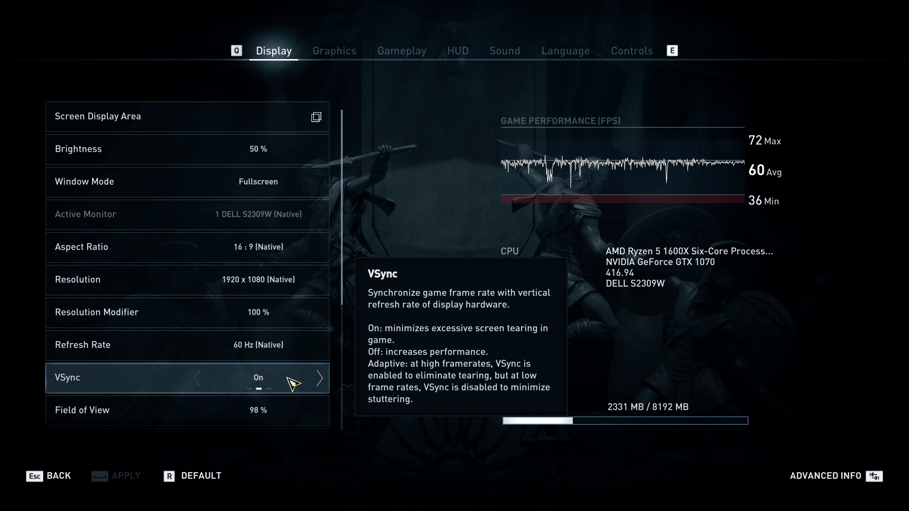
{"action": "scroll", "coordinate": [292, 384], "scroll_direction": "down", "scroll_amount": 3}
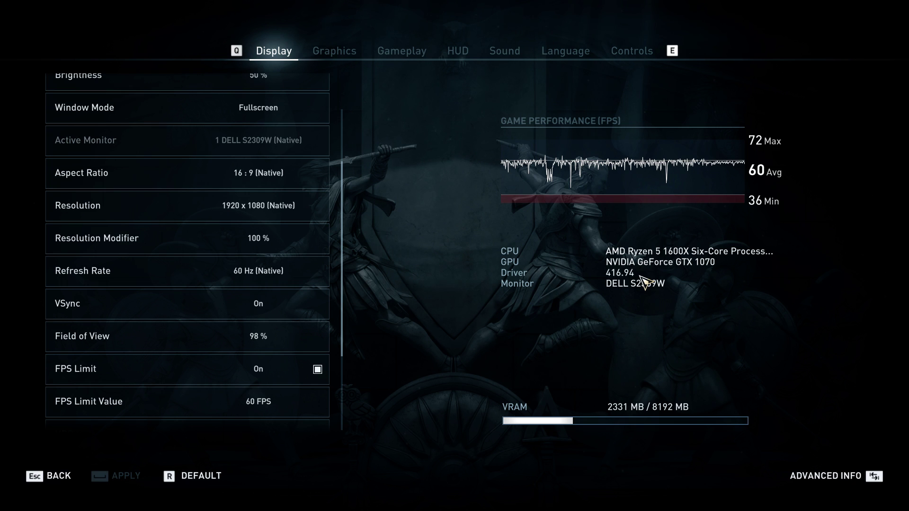
{"action": "scroll", "coordinate": [249, 233], "scroll_direction": "up", "scroll_amount": 2}
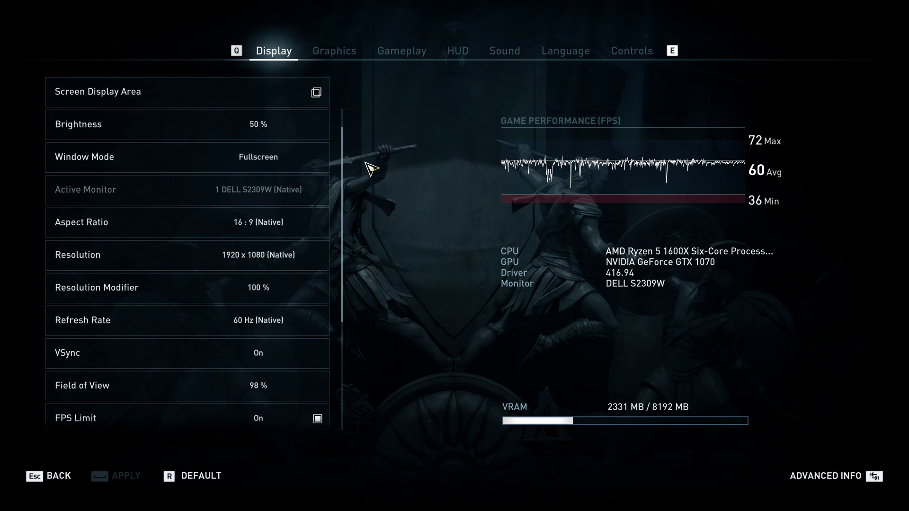
{"action": "scroll", "coordinate": [256, 241], "scroll_direction": "down", "scroll_amount": 2}
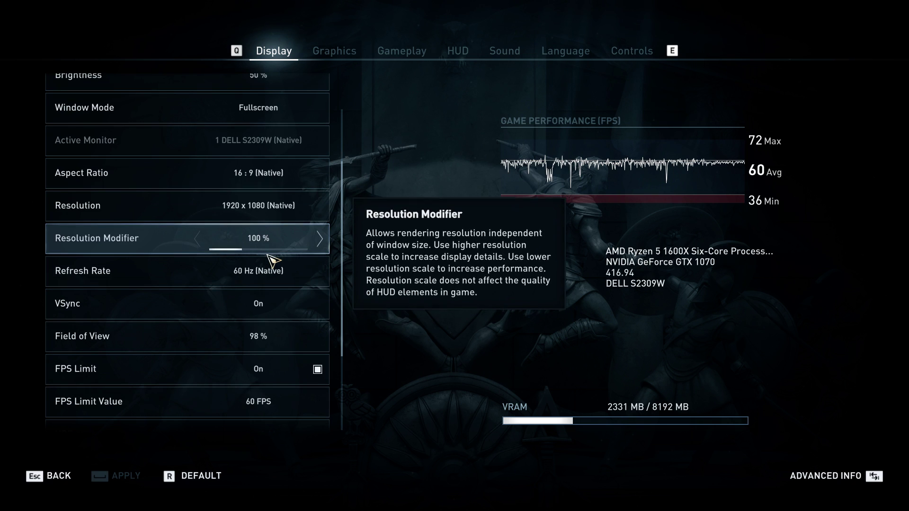
{"action": "scroll", "coordinate": [273, 261], "scroll_direction": "down", "scroll_amount": 4}
{"action": "scroll", "coordinate": [273, 260], "scroll_direction": "up", "scroll_amount": 7}
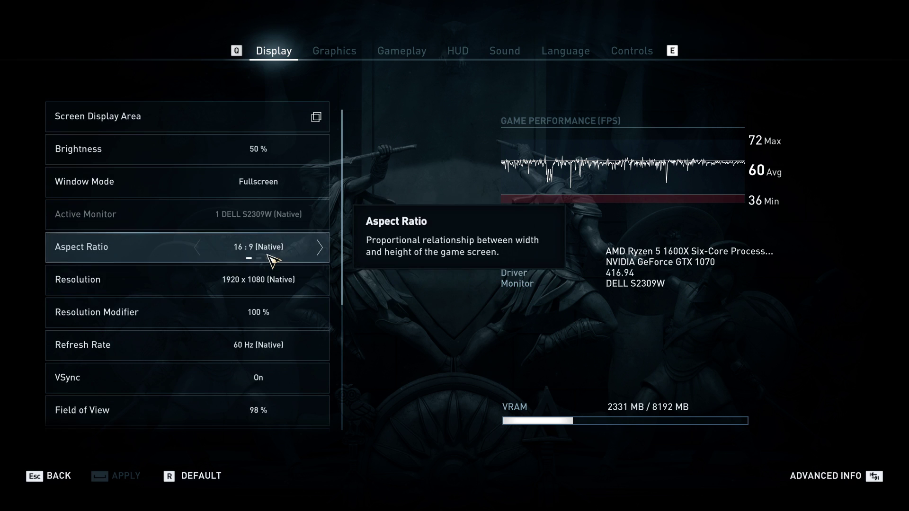
Set Anti-Aliasing to Low in the graphics settings and apply the change
{"action": "left_click", "coordinate": [344, 55]}
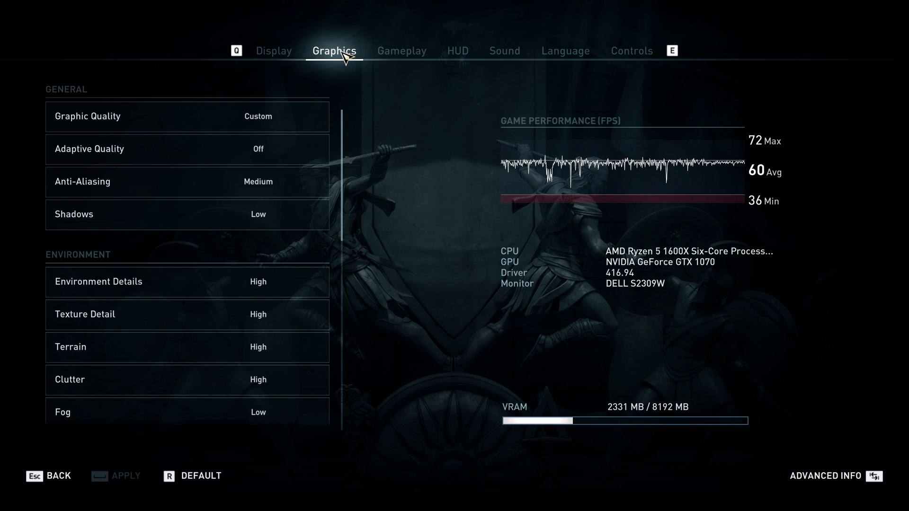
{"action": "scroll", "coordinate": [229, 300], "scroll_direction": "down", "scroll_amount": 4}
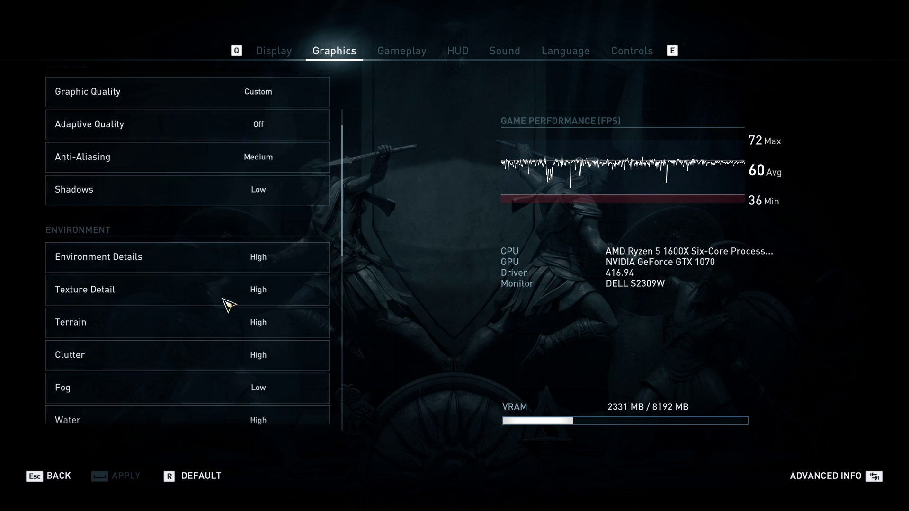
{"action": "scroll", "coordinate": [223, 300], "scroll_direction": "down", "scroll_amount": 7}
{"action": "scroll", "coordinate": [223, 386], "scroll_direction": "up", "scroll_amount": 7}
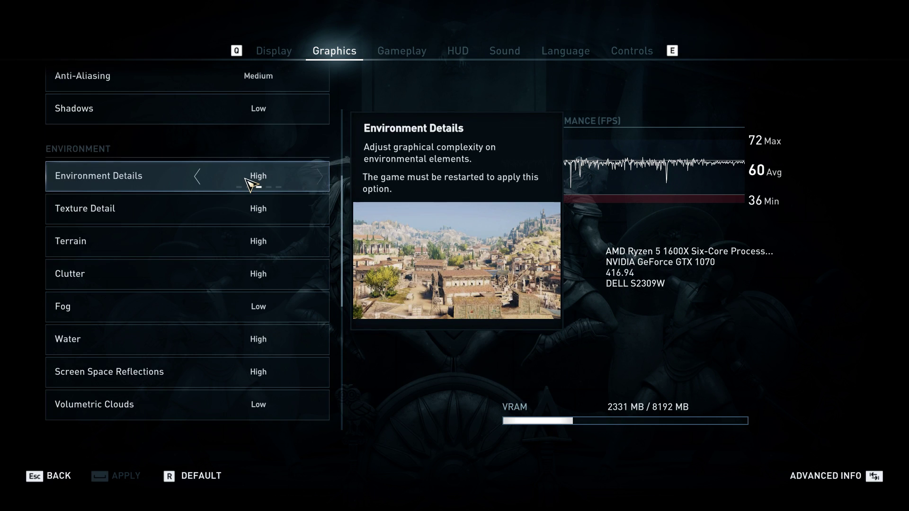
{"action": "scroll", "coordinate": [248, 171], "scroll_direction": "up", "scroll_amount": 1}
{"action": "scroll", "coordinate": [243, 184], "scroll_direction": "up", "scroll_amount": 2}
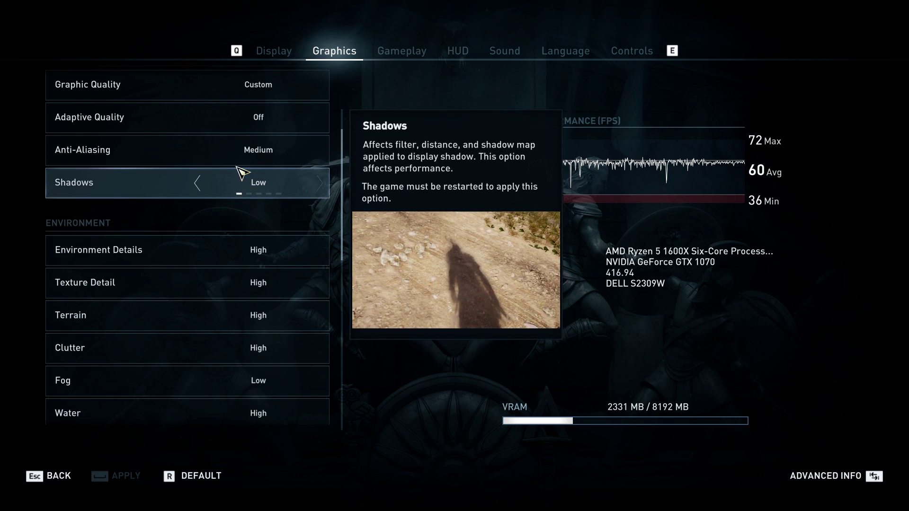
{"action": "left_click", "coordinate": [200, 153]}
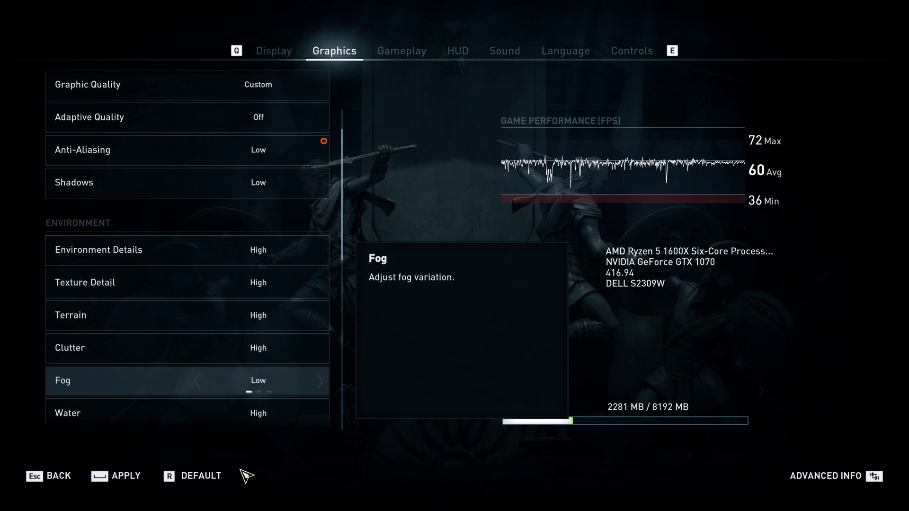
{"action": "left_click", "coordinate": [118, 477]}
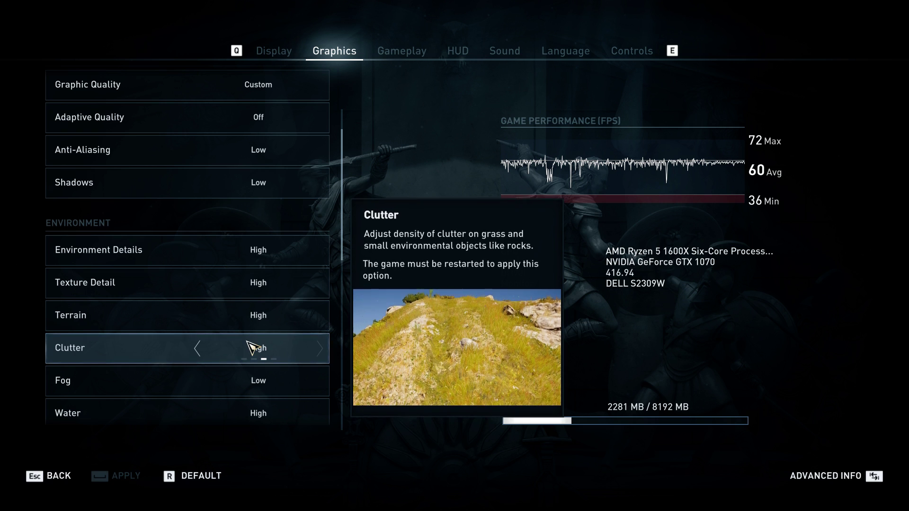
Check the environment and character graphics settings, and leave the options to return to the game
{"action": "scroll", "coordinate": [254, 353], "scroll_direction": "down", "scroll_amount": 4}
{"action": "scroll", "coordinate": [253, 356], "scroll_direction": "down", "scroll_amount": 3}
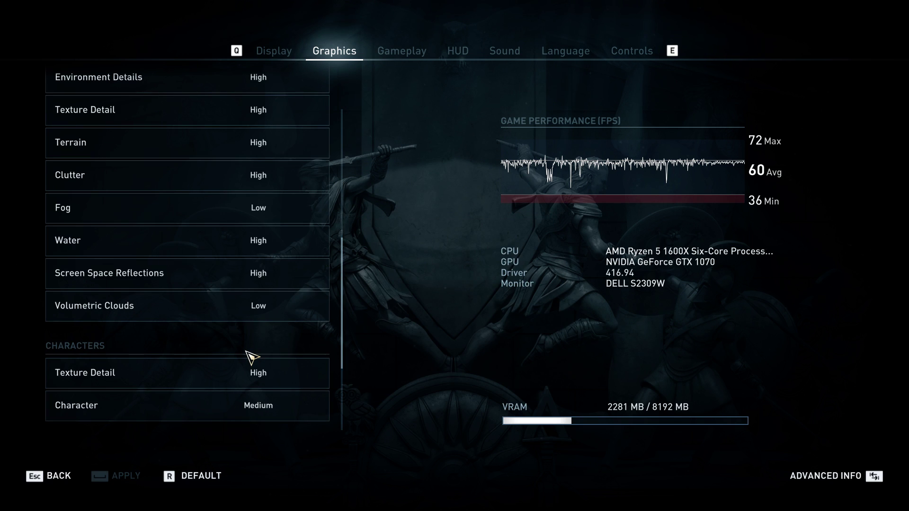
{"action": "scroll", "coordinate": [252, 362], "scroll_direction": "down", "scroll_amount": 4}
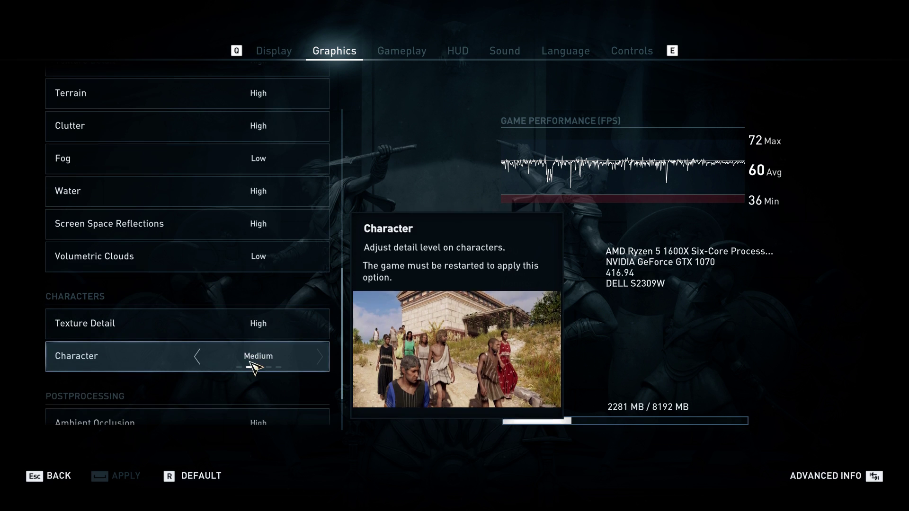
{"action": "scroll", "coordinate": [281, 409], "scroll_direction": "up", "scroll_amount": 10}
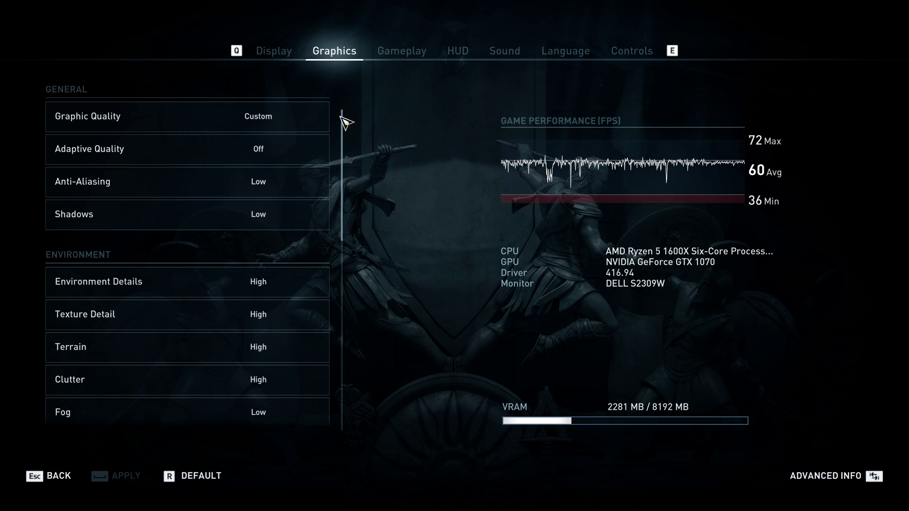
{"action": "left_click", "coordinate": [44, 484]}
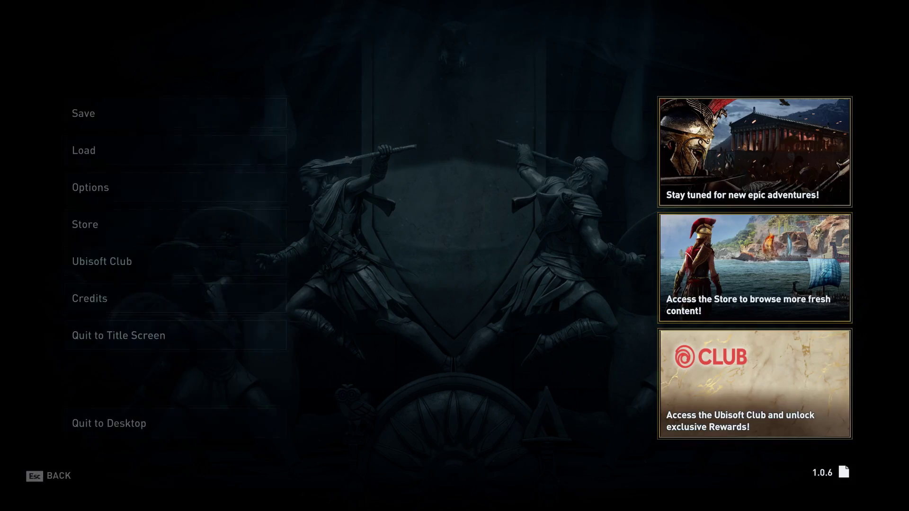
{"action": "left_click", "coordinate": [45, 485]}
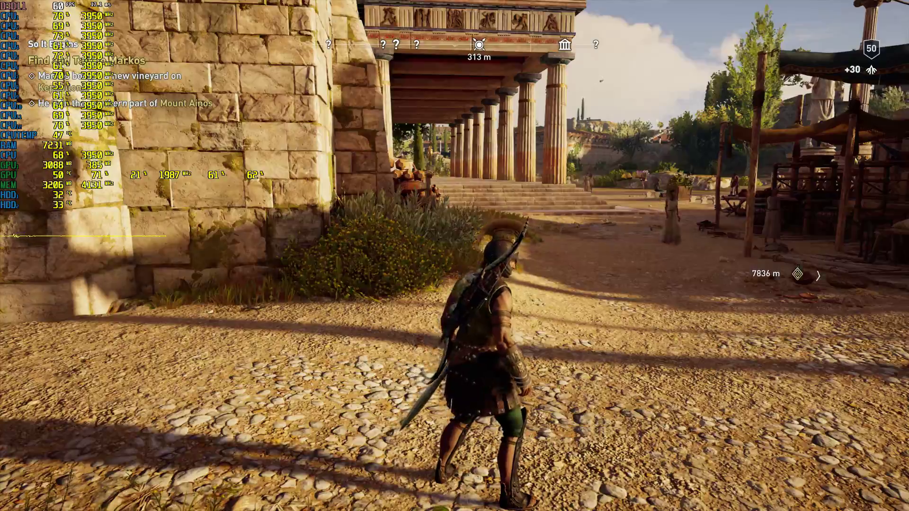
{"action": "key", "text": "w"}
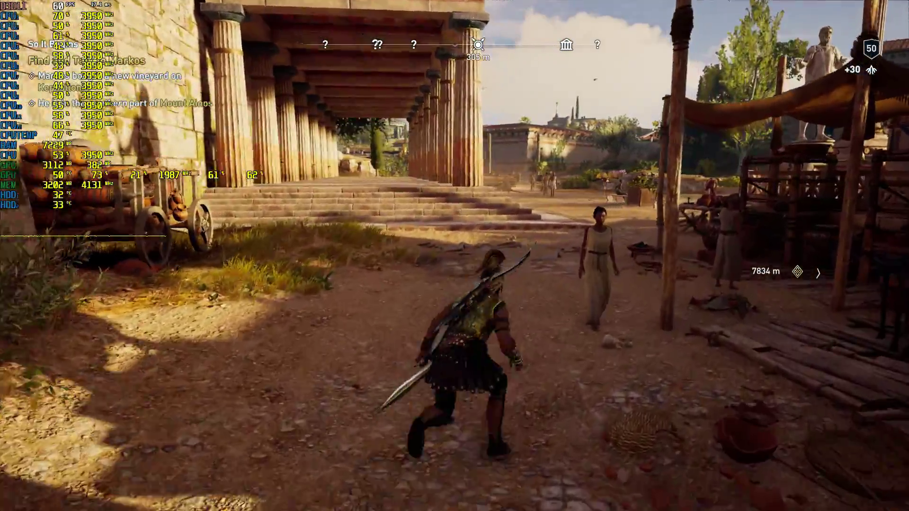
{"action": "key", "text": "w"}
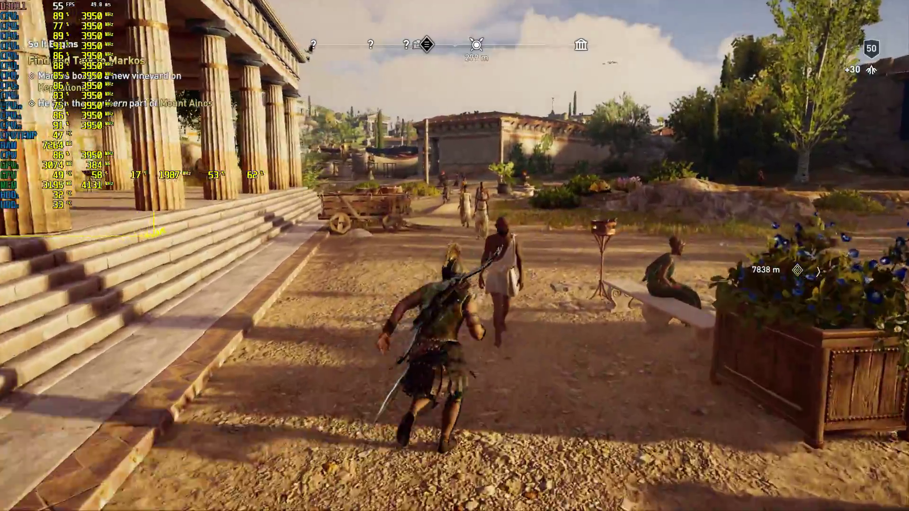
{"action": "key", "text": "w"}
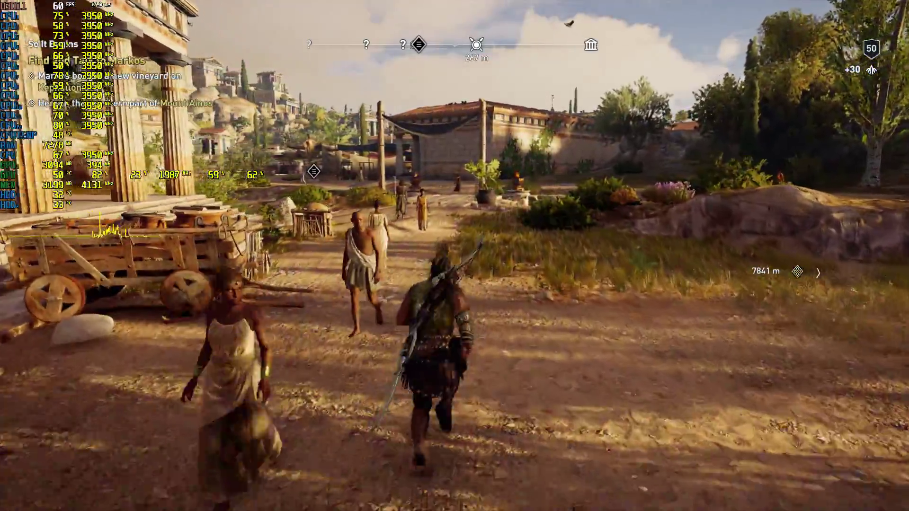
{"action": "key", "text": "w"}
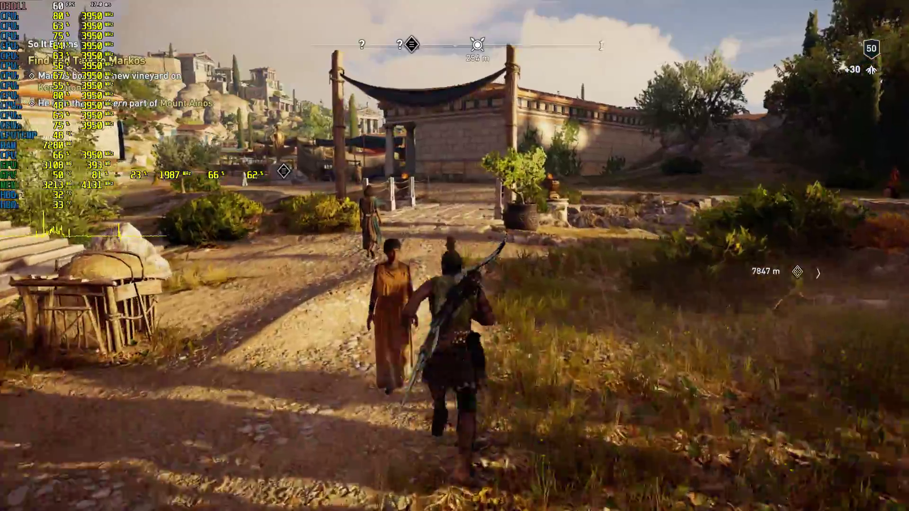
{"action": "key", "text": "w"}
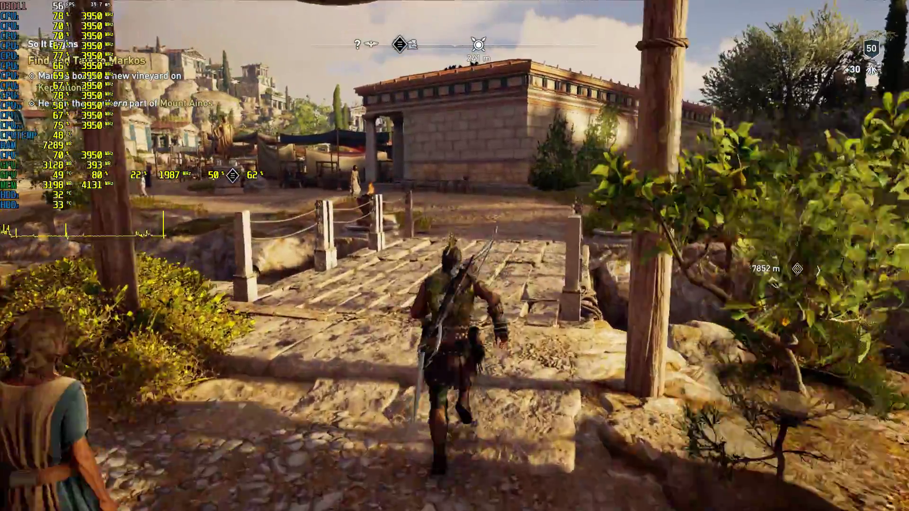
{"action": "key", "text": "w"}
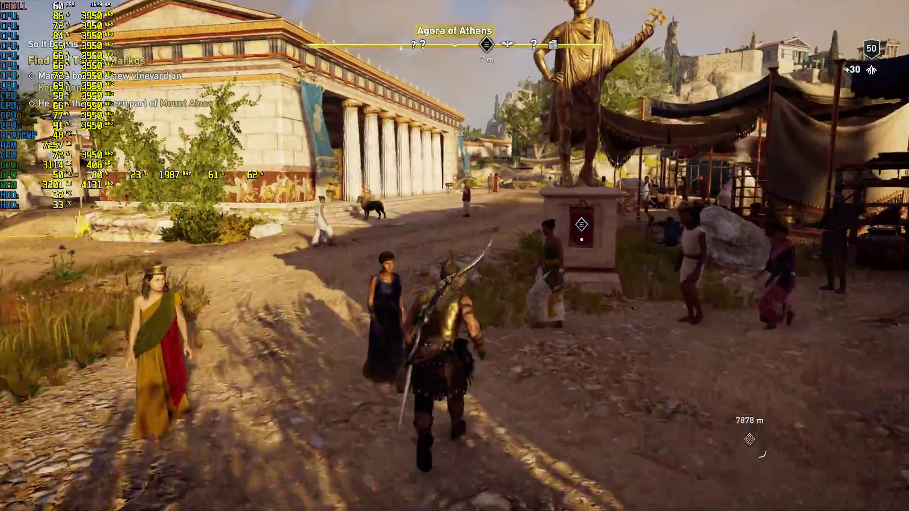
{"action": "key", "text": "w"}
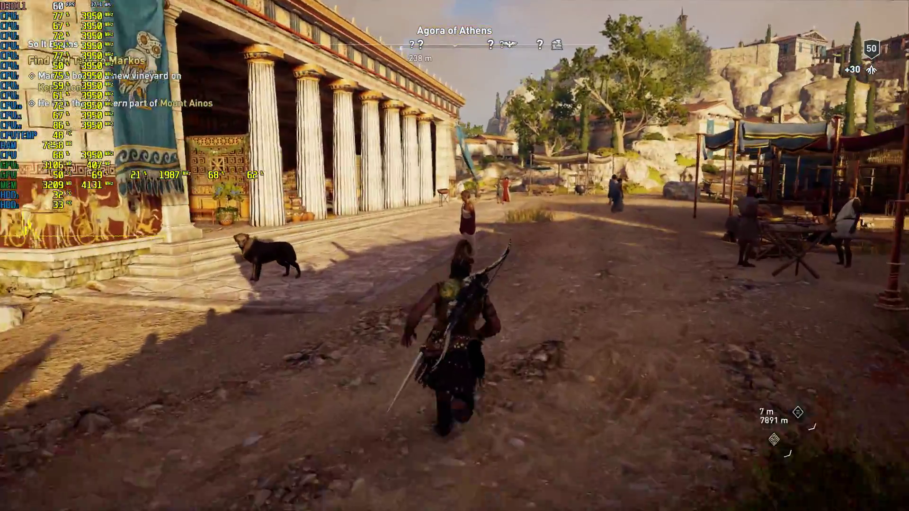
{"action": "key", "text": "w"}
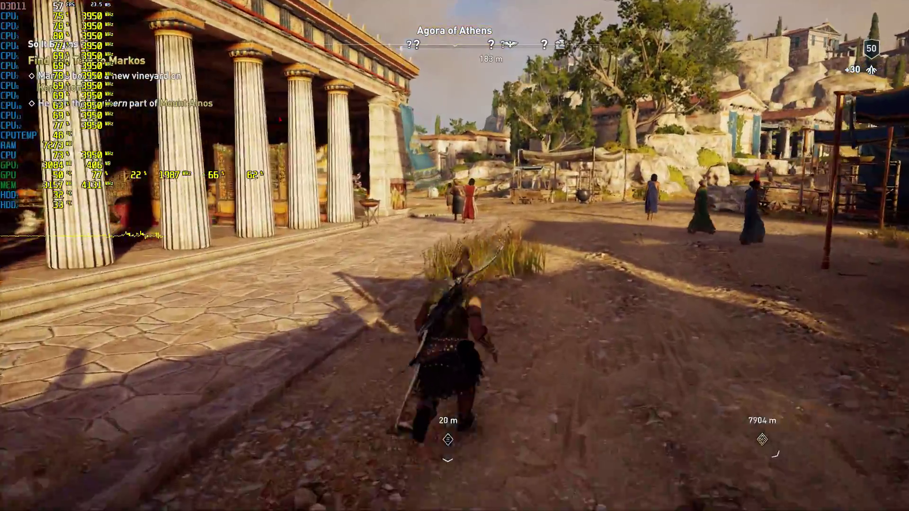
{"action": "key", "text": "w"}
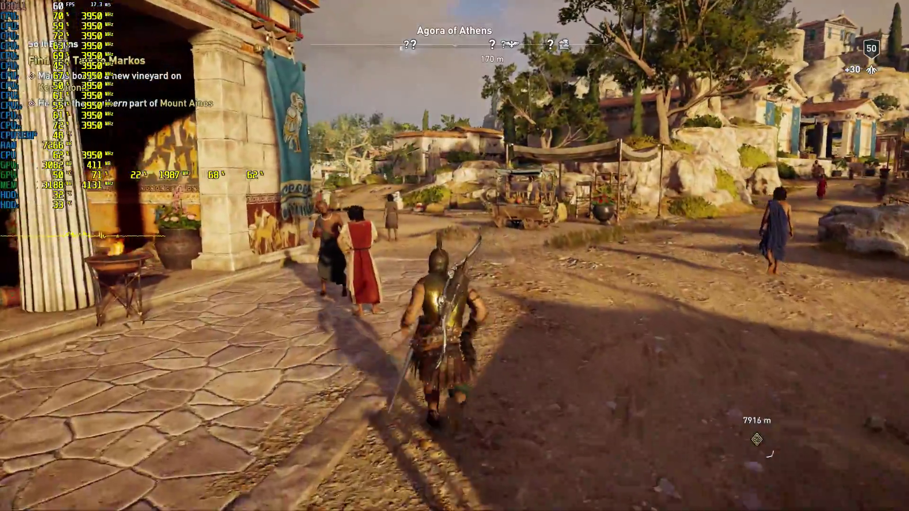
{"action": "key", "text": "w"}
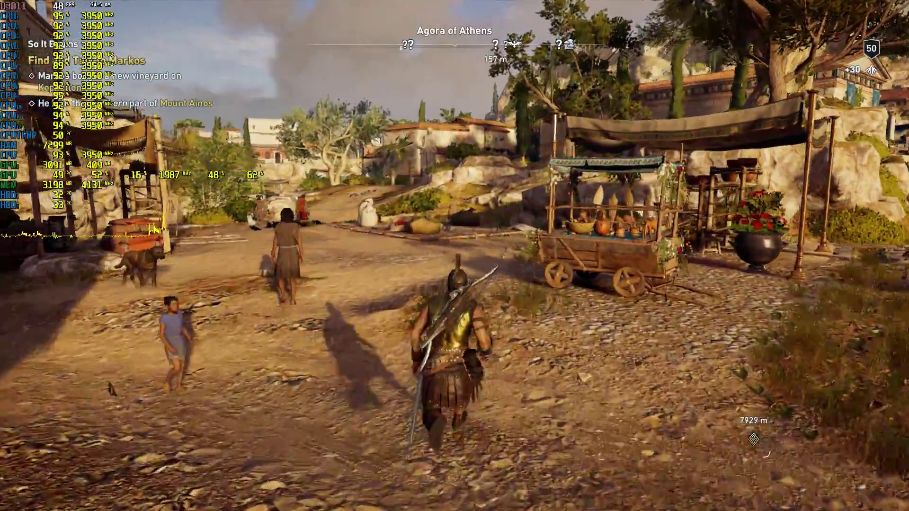
{"action": "key", "text": "w"}
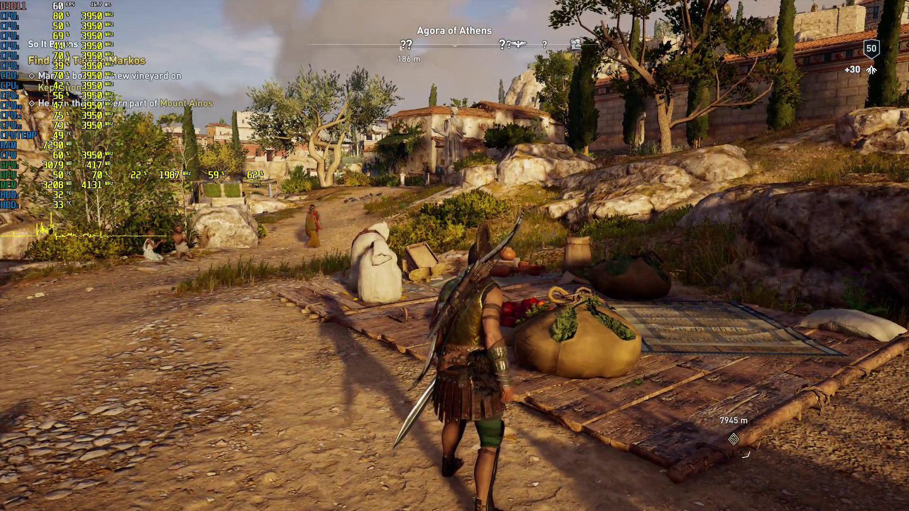
{"action": "key", "text": "w"}
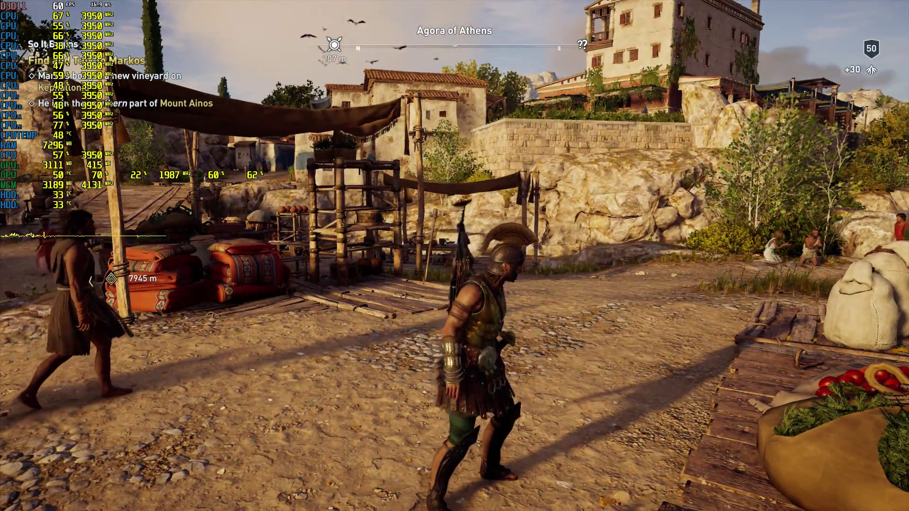